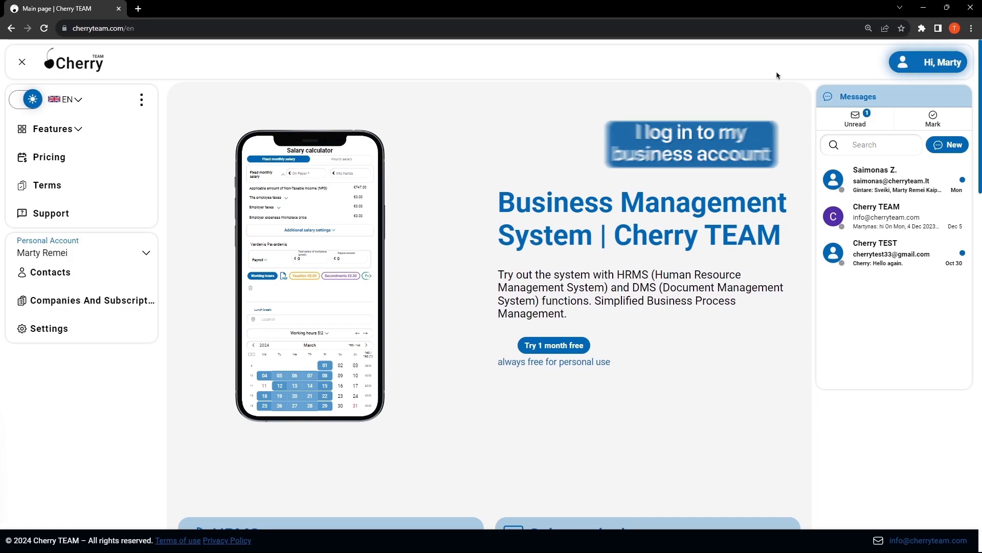
Switch to the Cherry TEAM business account and filter its contacts to the Candidate category
left_click(903, 62)
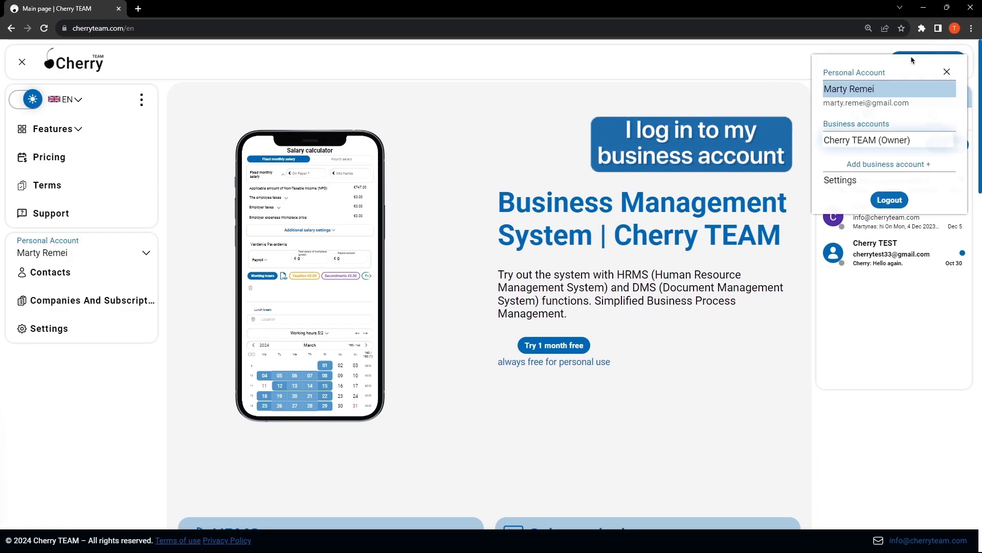
left_click(861, 139)
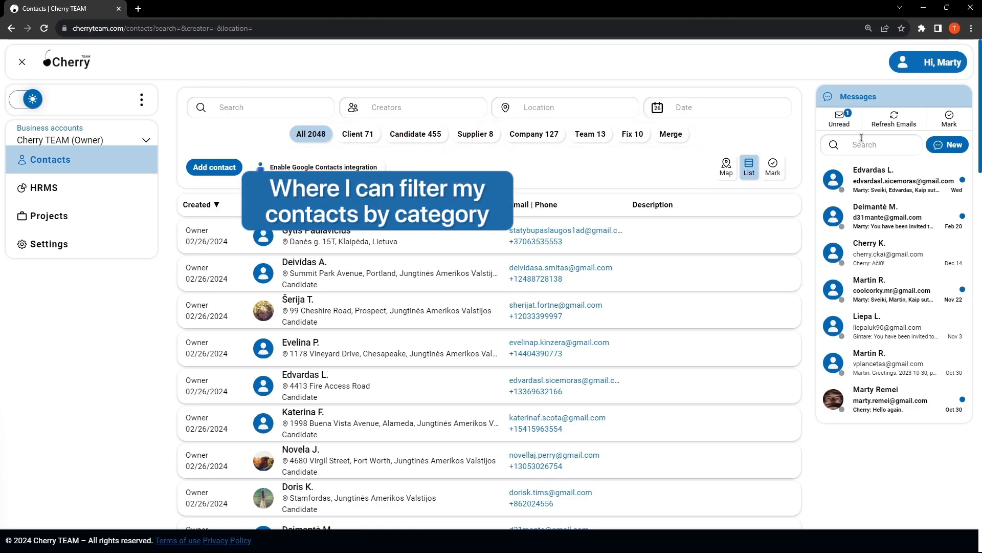
left_click(425, 134)
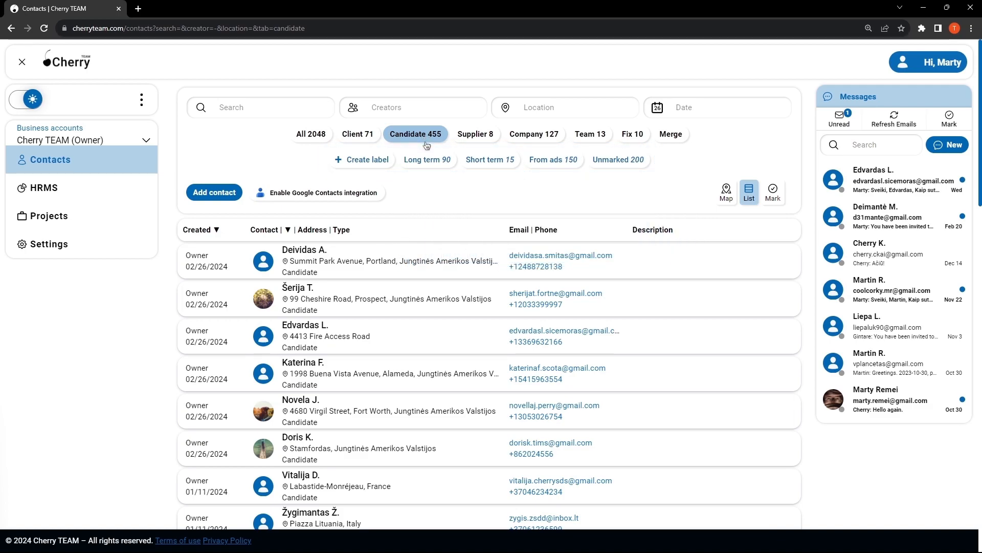
Browse the candidates by the labels Long term, Short term, From ads and Unmarked in turn
left_click(428, 160)
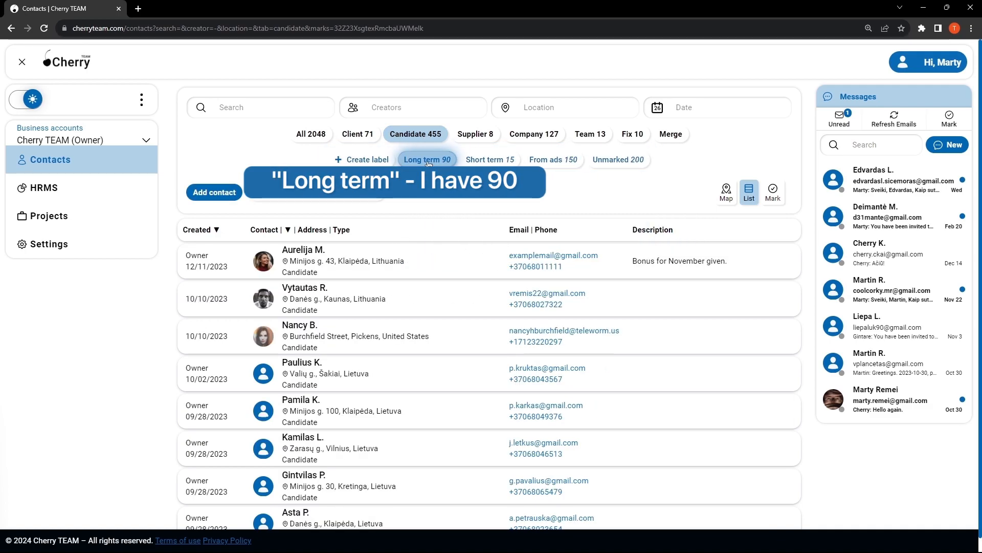
left_click(429, 163)
left_click(500, 162)
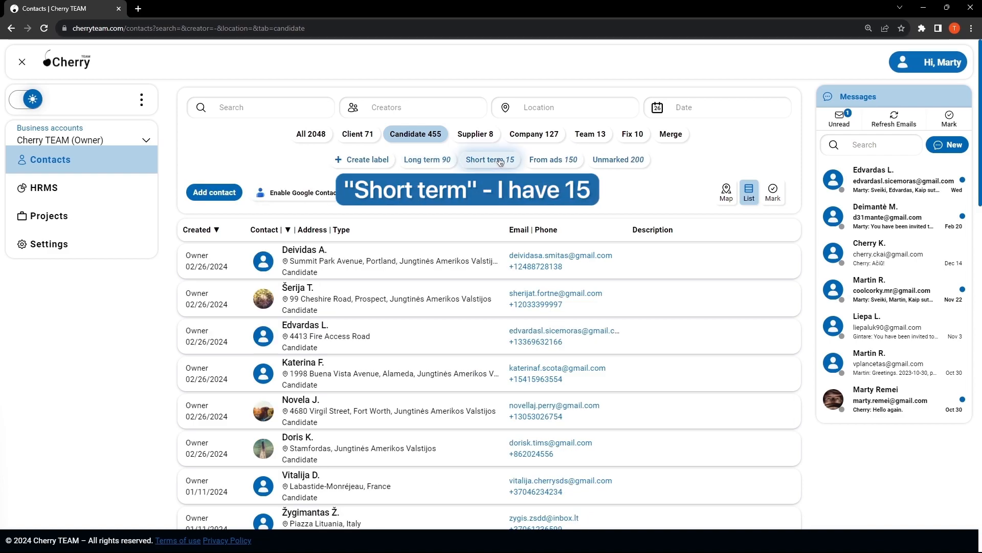
left_click(500, 162)
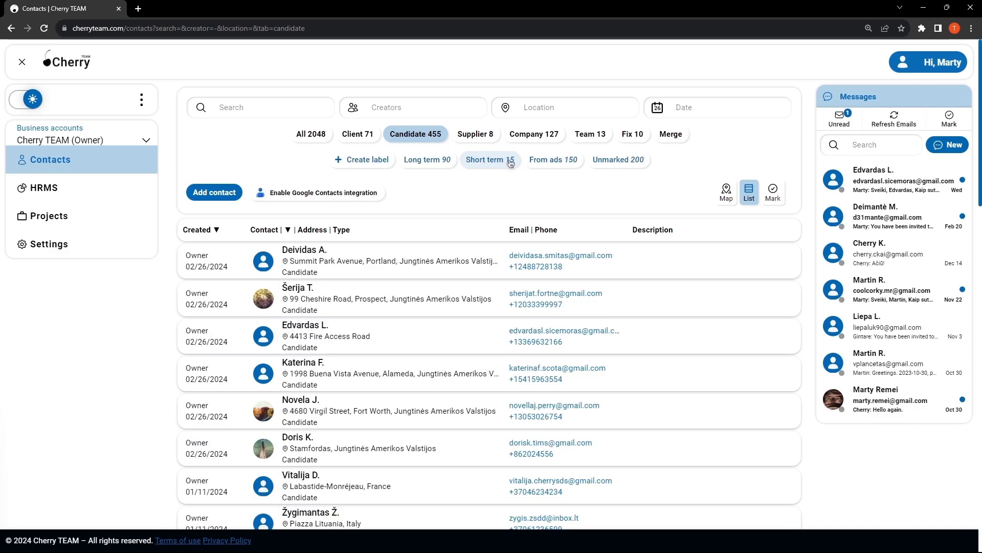
left_click(564, 162)
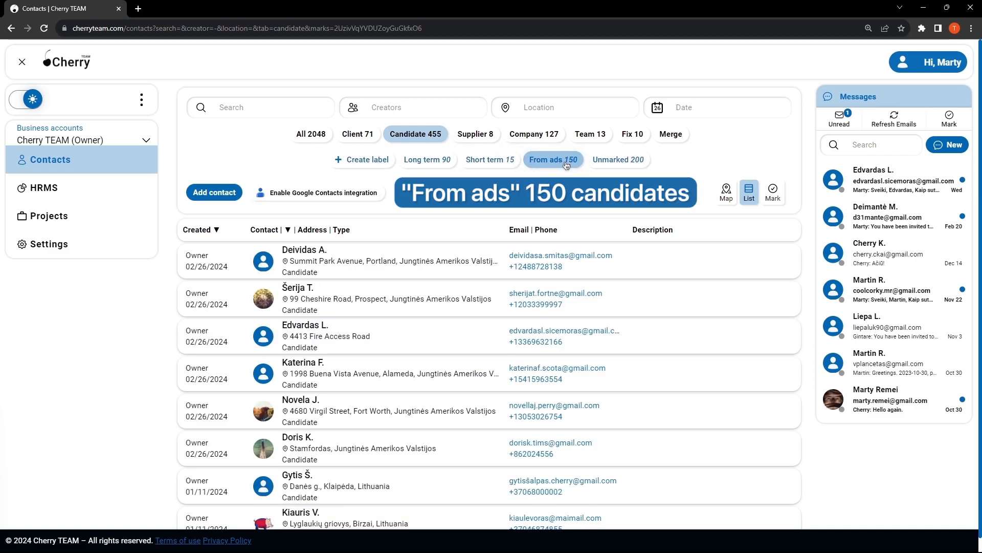
left_click(566, 162)
left_click(612, 163)
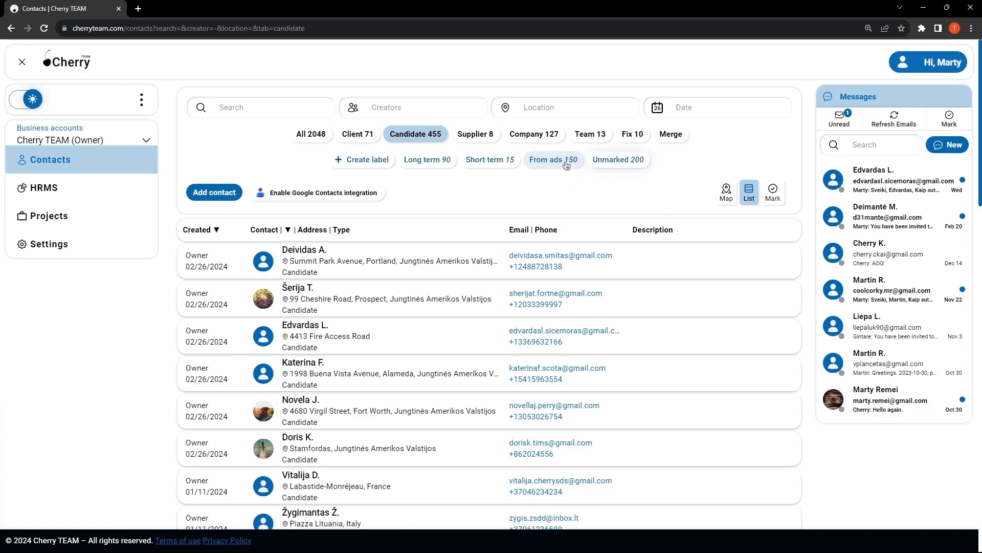
left_click(634, 165)
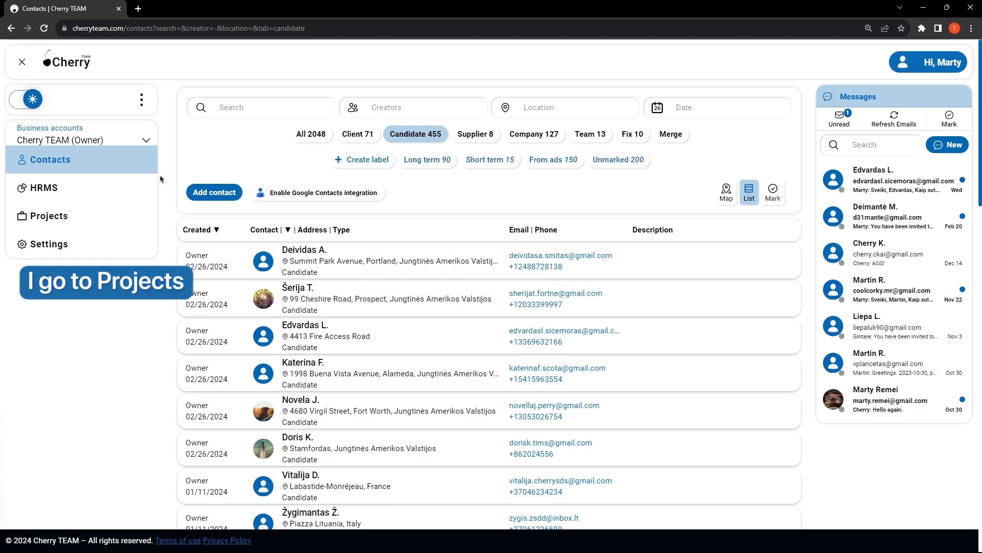
Start a new project titled "Jobs in Germany" and assign it to the client it is intended for
left_click(56, 223)
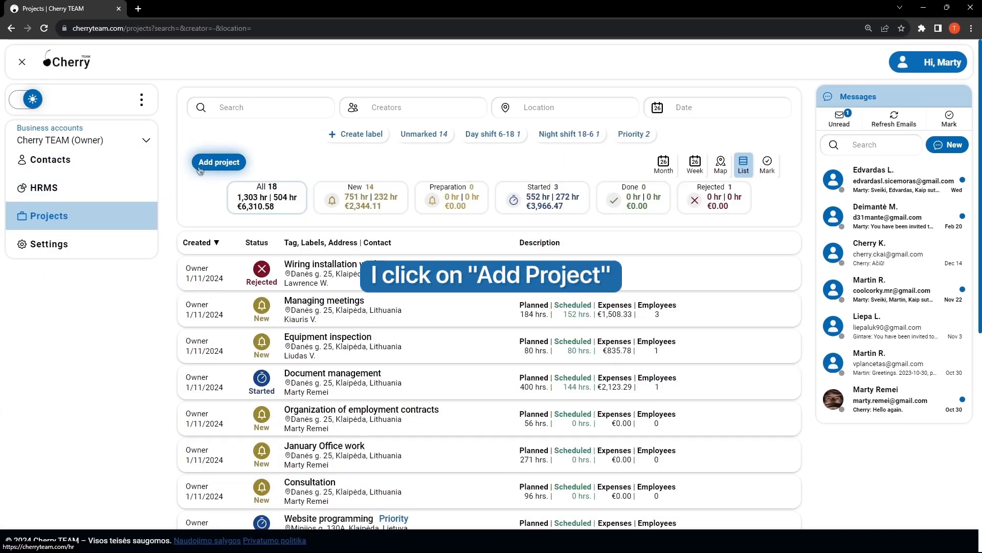
left_click(218, 162)
left_click(424, 203)
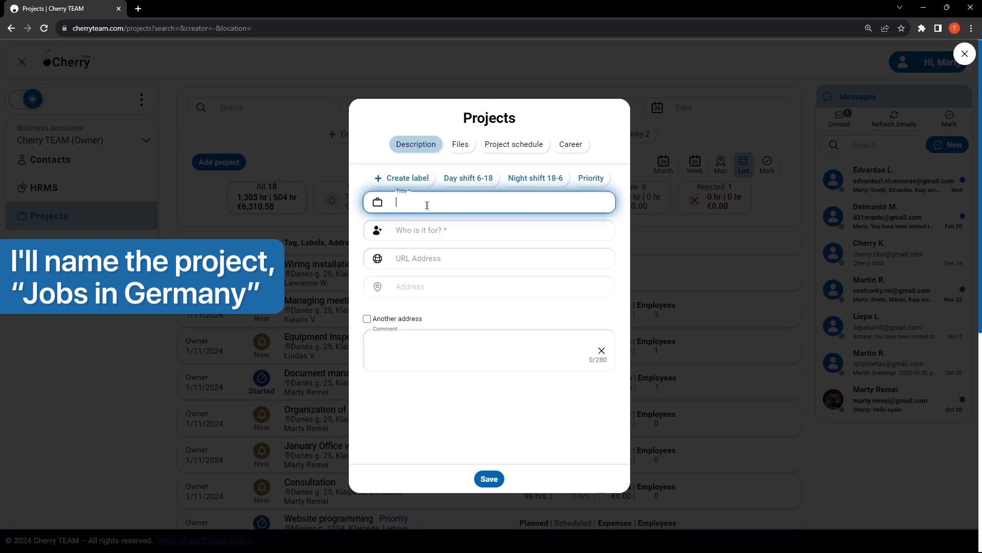
type("Jobs in Germany")
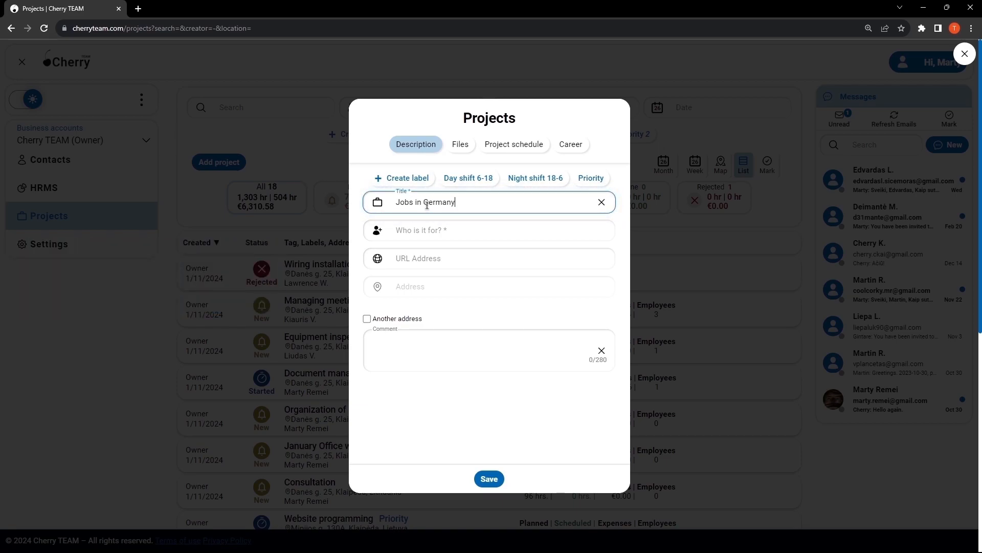
left_click(463, 229)
type("Gytis P")
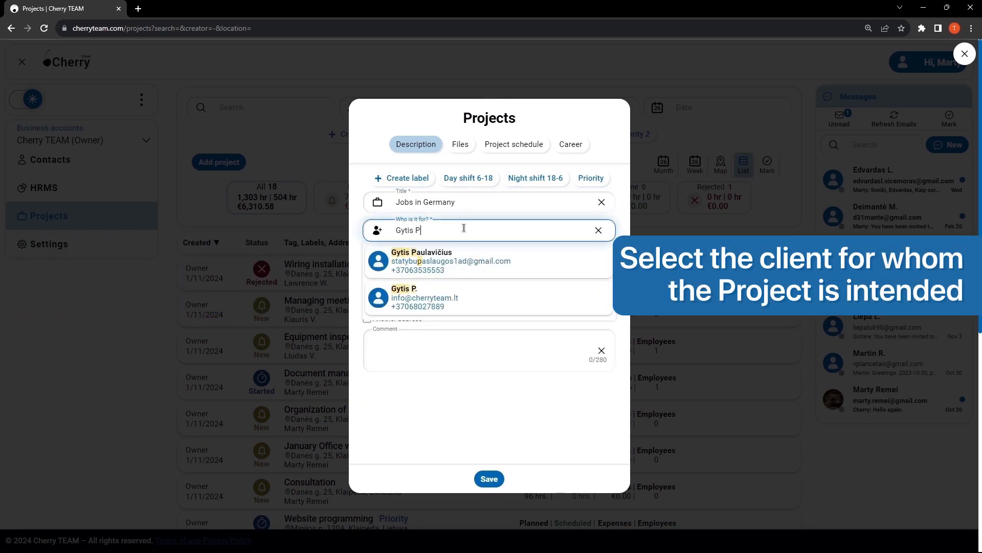
left_click(527, 258)
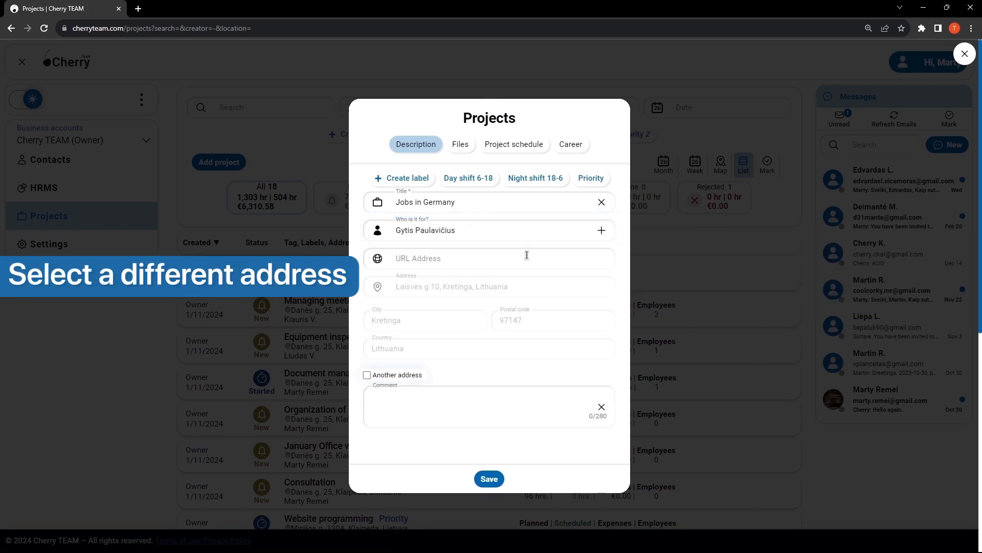
Enable another address for the project and set that address to Germany
left_click(369, 375)
left_click(424, 407)
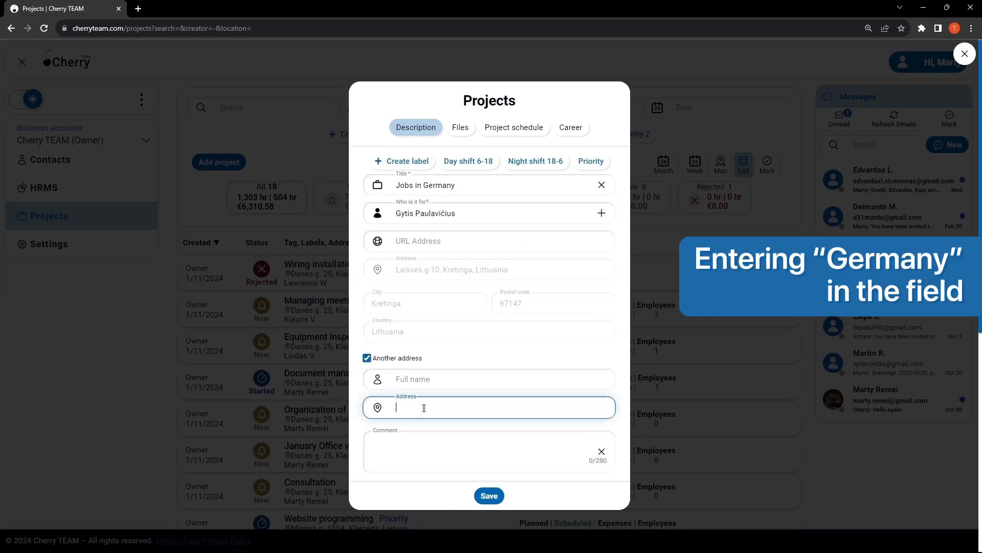
type("Germany")
left_click(424, 419)
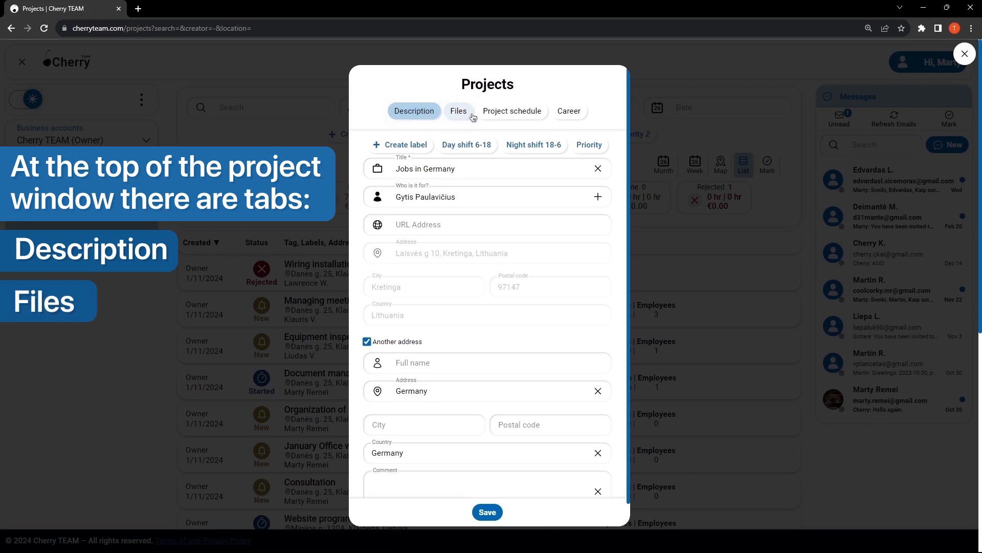
In the project's career criteria, add the speciality Mechanic with 4 years of experience and driving category B
left_click(574, 113)
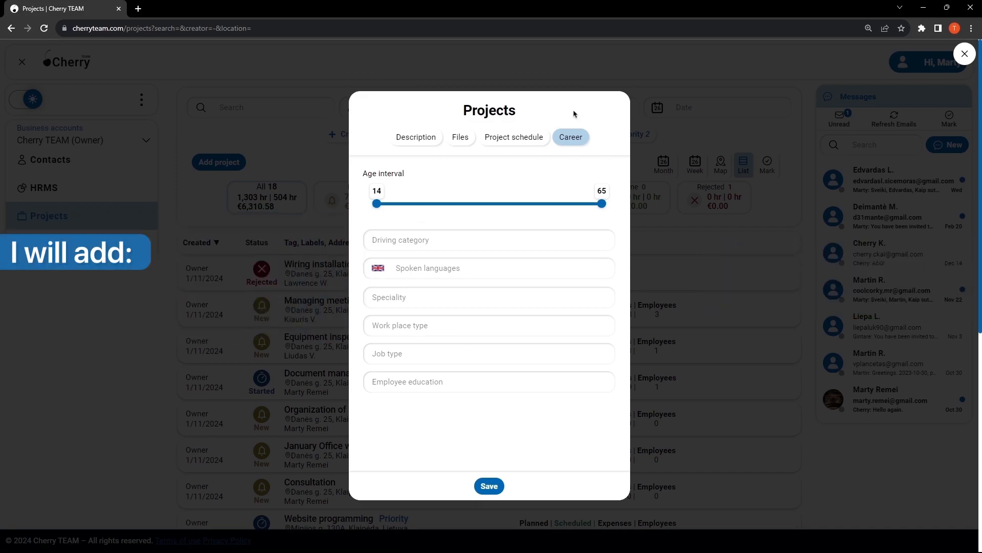
left_click(449, 296)
type("Mechanic")
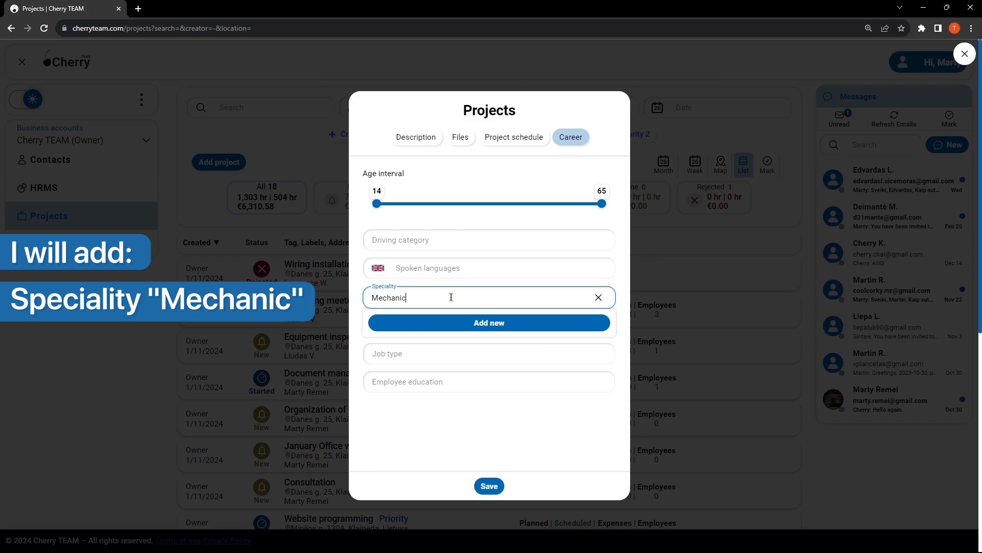
left_click(472, 322)
left_click(449, 388)
left_click(447, 241)
left_click(448, 261)
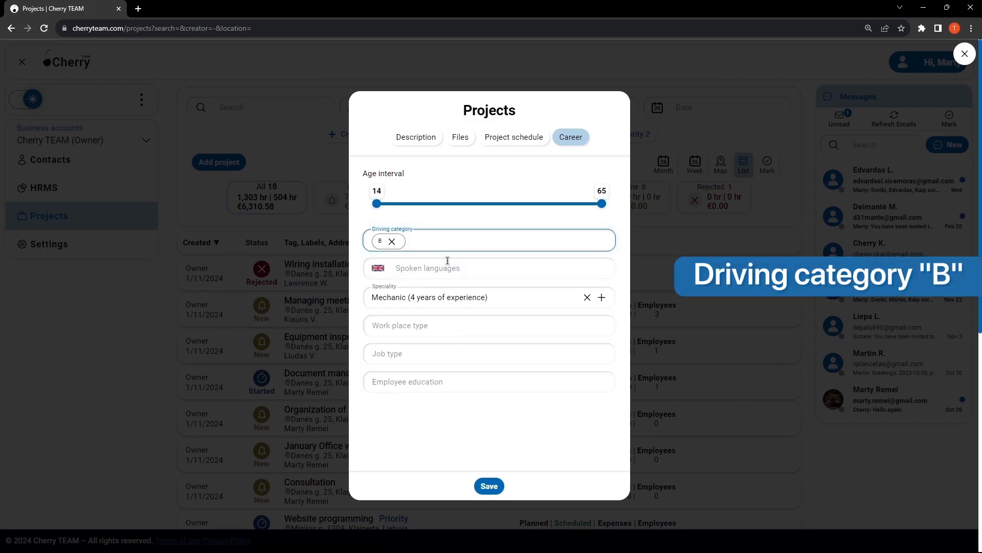
Add the spoken languages English (C1), Russian (C1) and German (B1) to the career criteria and save the project
left_click(448, 262)
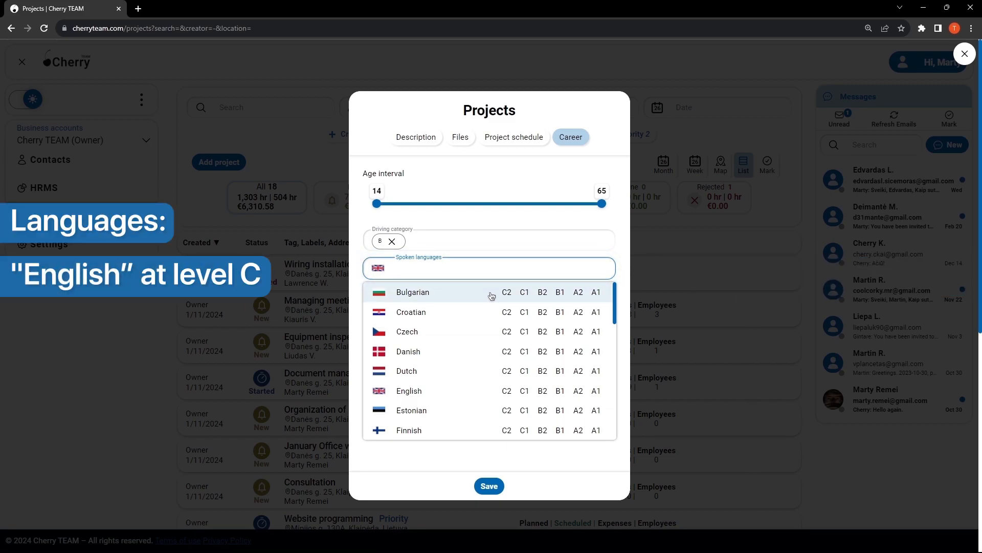
scroll(491, 294, "down", 2)
left_click(525, 288)
left_click(478, 294)
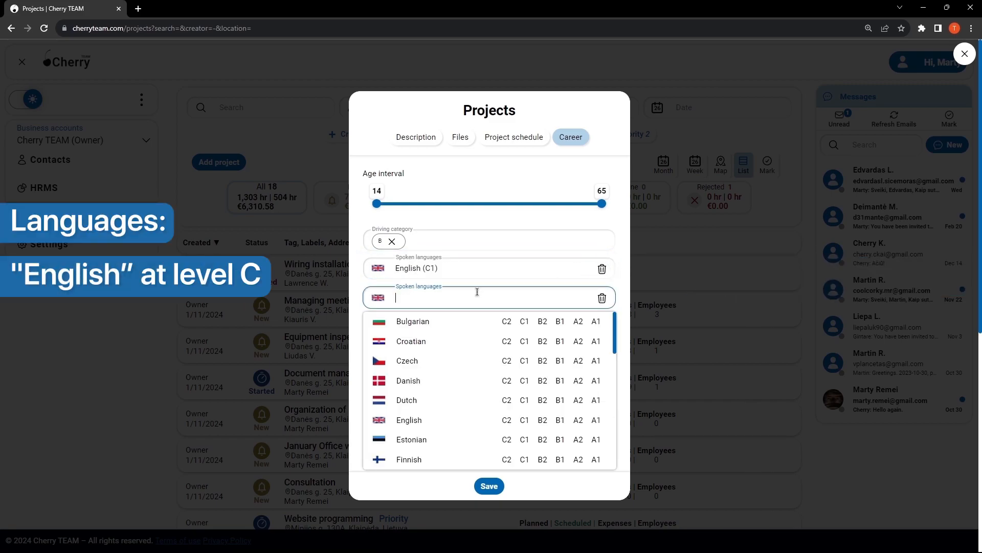
scroll(487, 323, "down", 5)
left_click(524, 339)
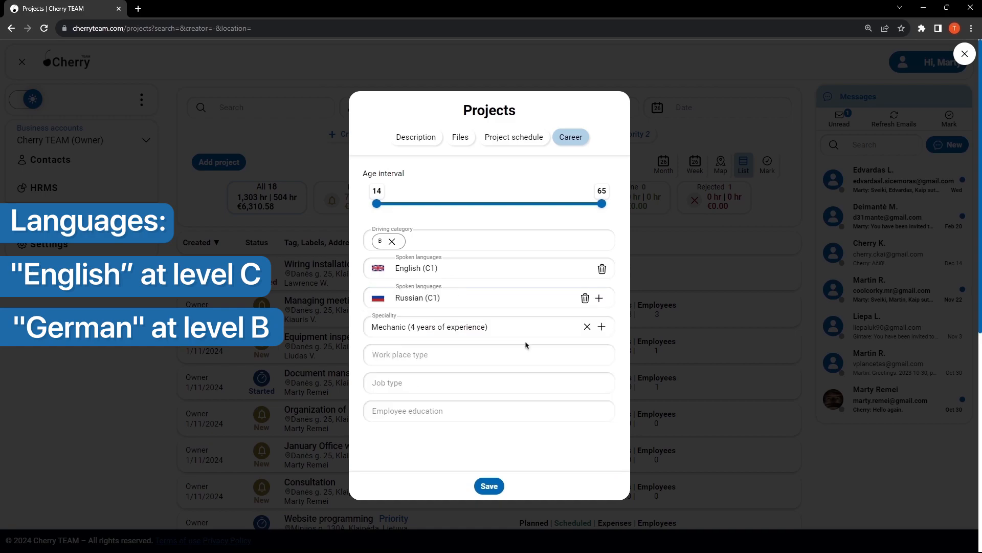
left_click(599, 298)
left_click(491, 327)
scroll(491, 353, "down", 3)
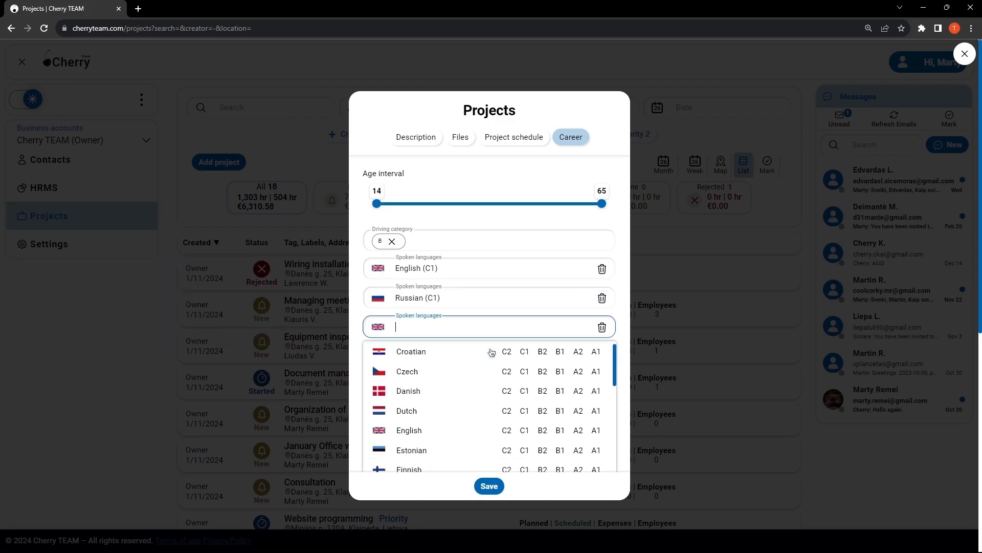
left_click(560, 374)
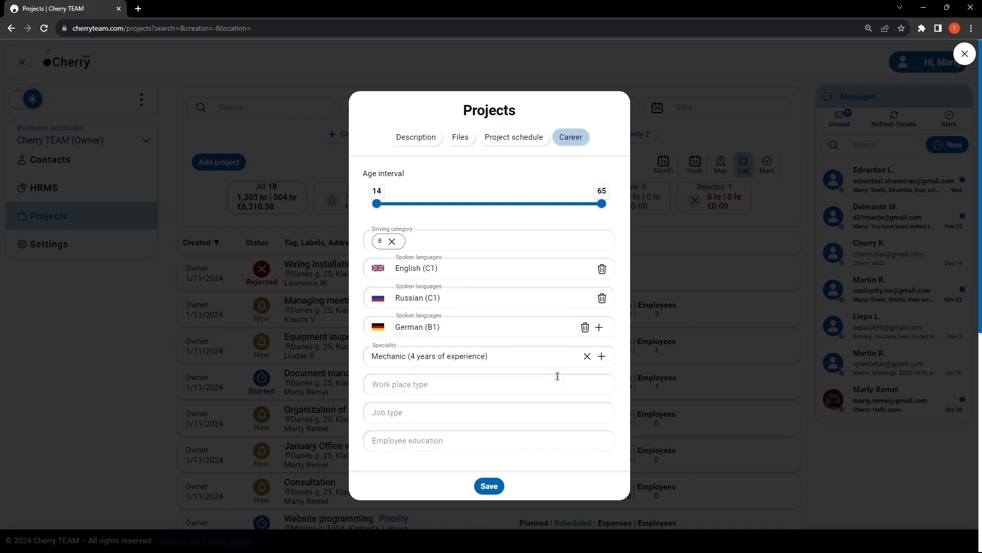
left_click(489, 486)
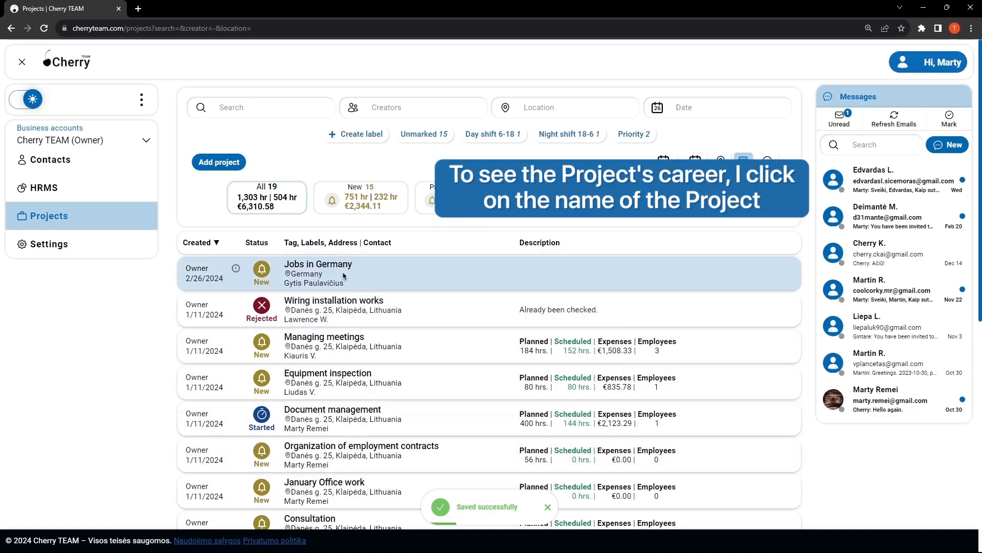
Open the career section of the "Jobs in Germany" project and filter its candidates by the date range "Month before"
left_click(330, 264)
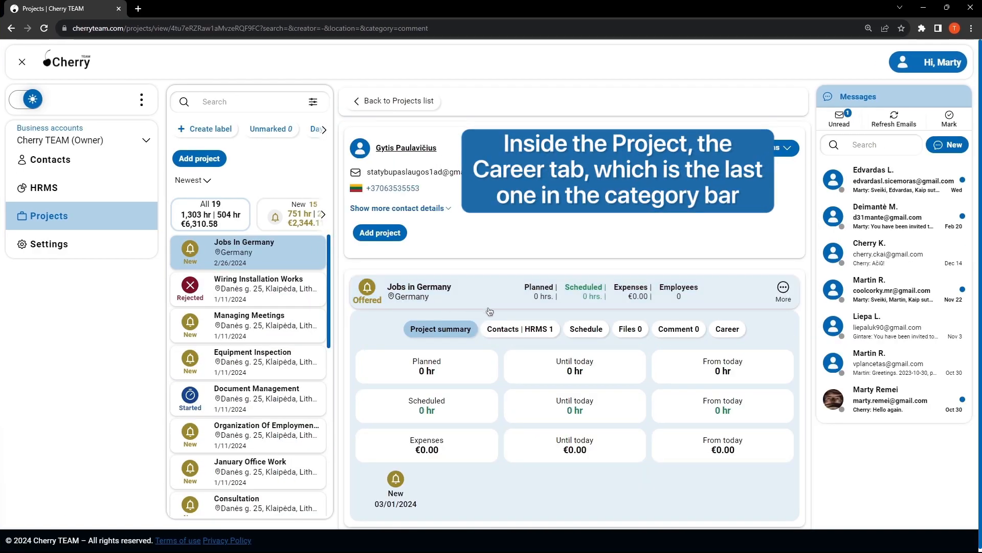
left_click(729, 330)
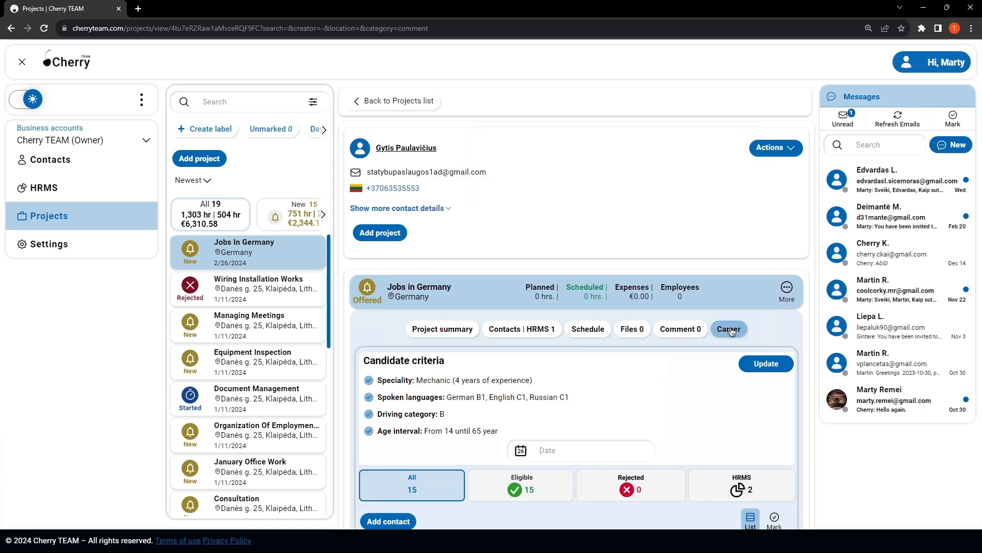
scroll(731, 331, "down", 3)
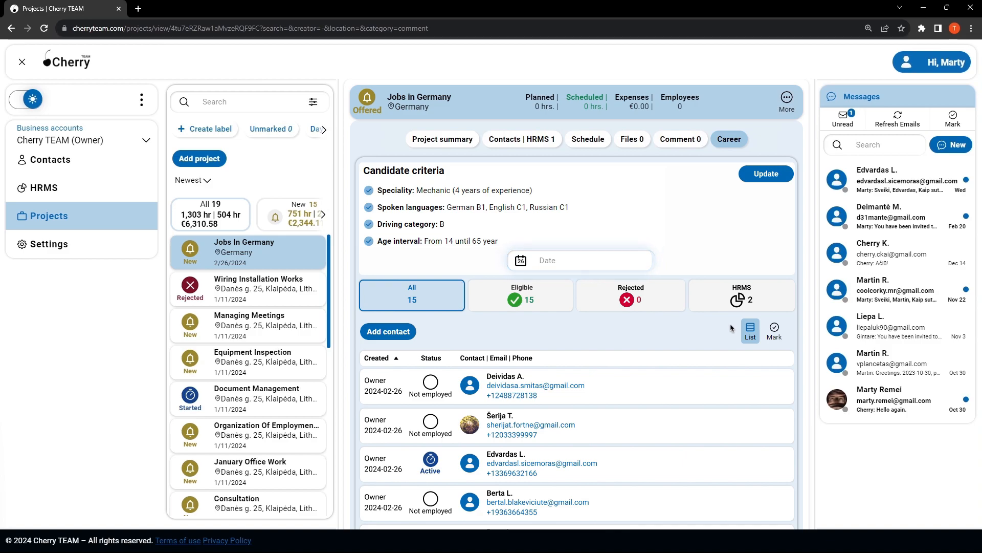
left_click(579, 262)
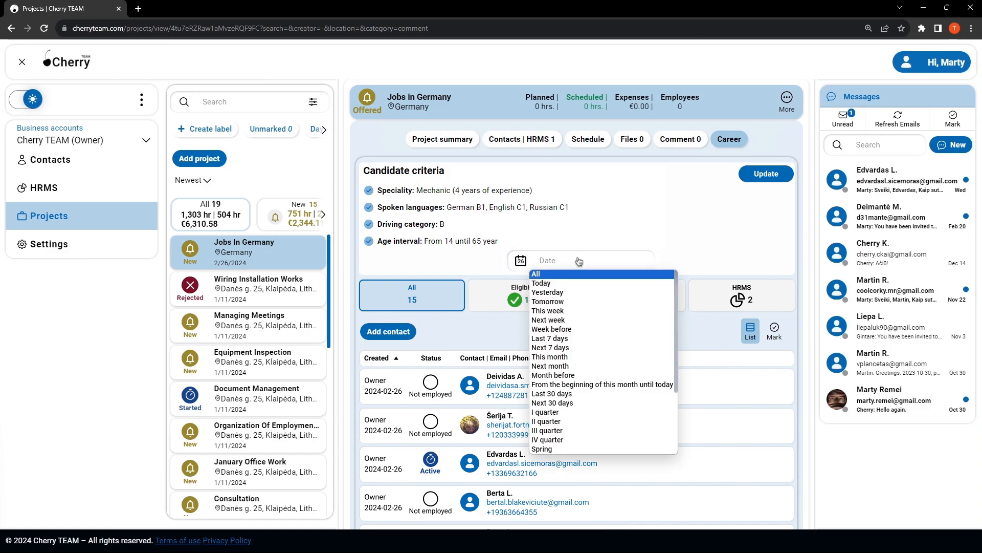
left_click(579, 376)
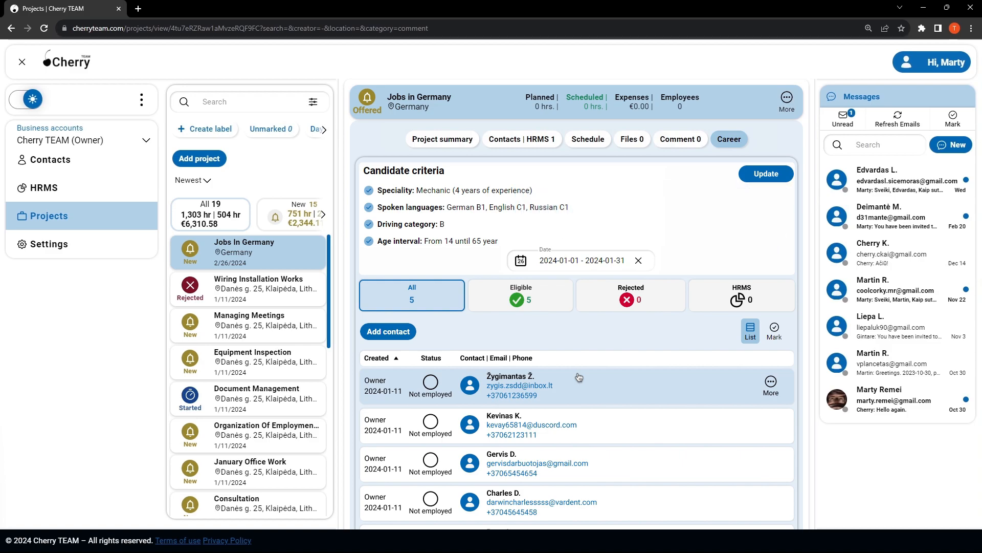
Reject the first candidate in the date-filtered list and confirm the rejection
left_click(771, 383)
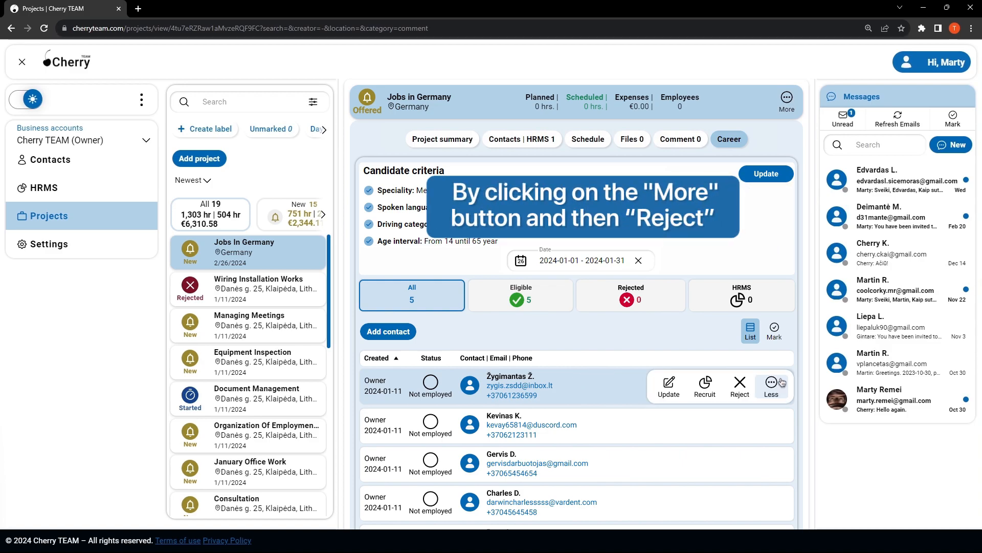
left_click(739, 385)
left_click(546, 98)
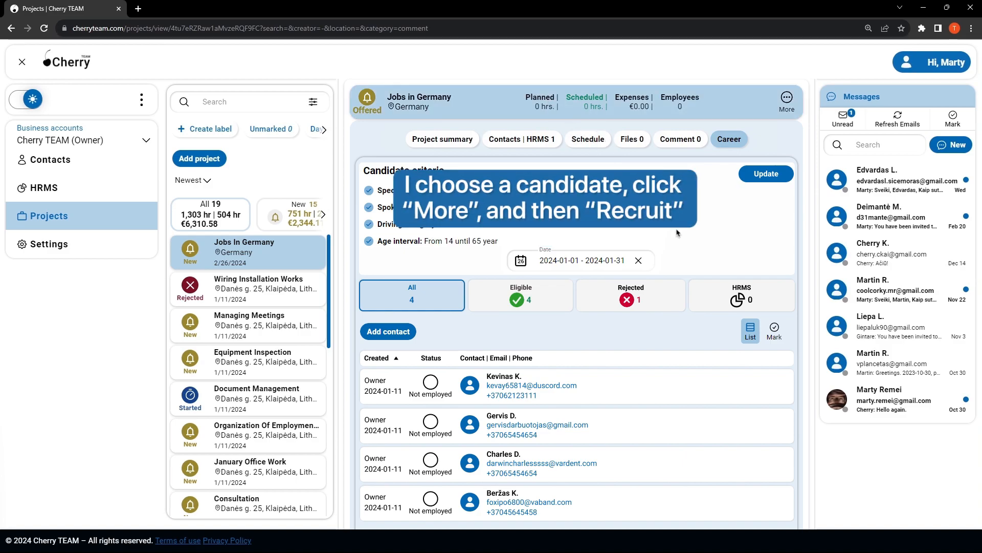
Start recruiting the first remaining candidate, opening the employment contract form for that contact
left_click(771, 384)
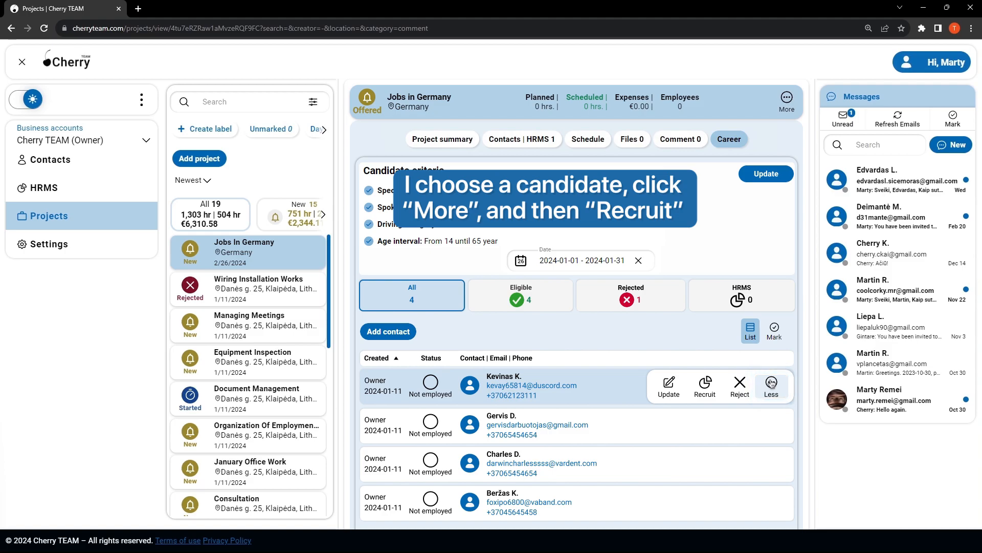
left_click(705, 385)
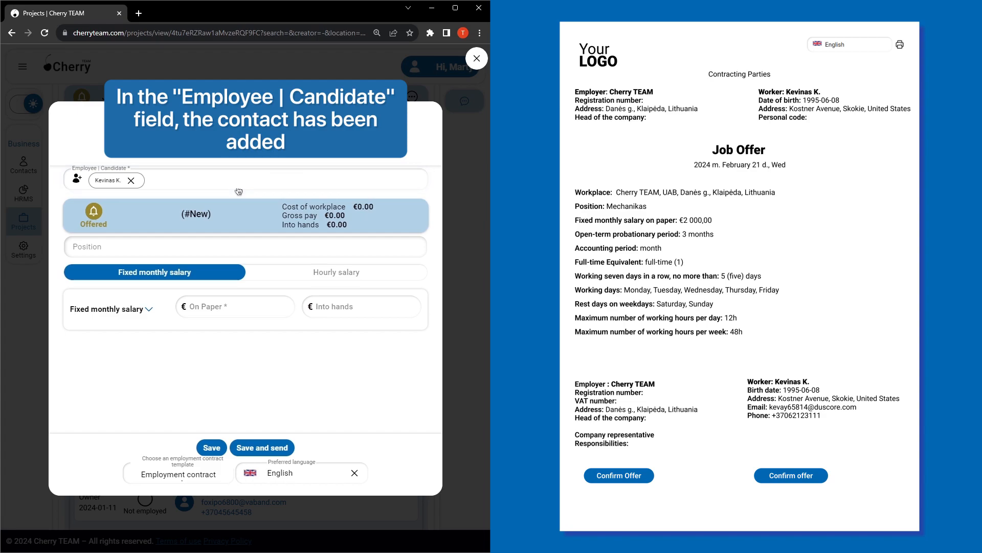
left_click(235, 221)
left_click(234, 220)
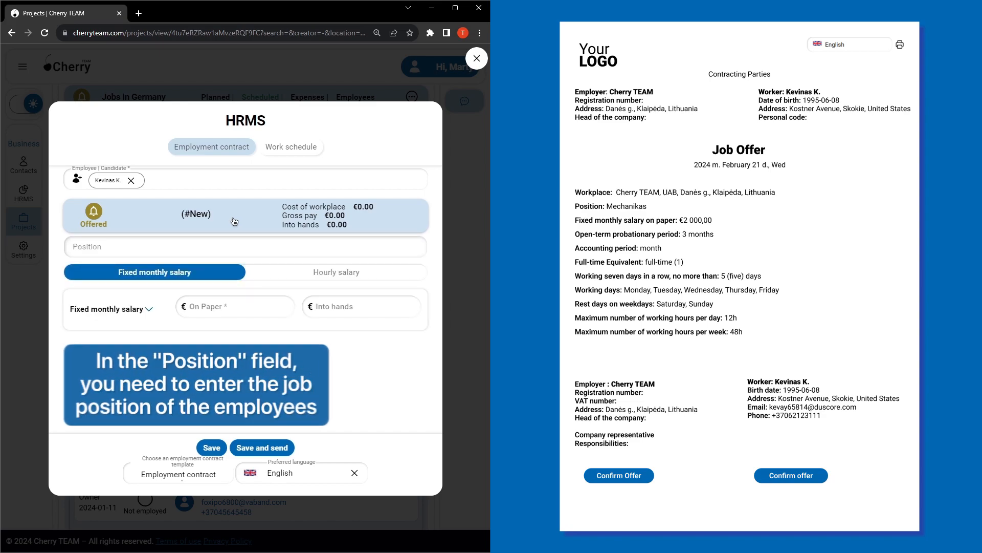
Set the position to Mechanic and the fixed monthly salary to €2000 into hands in the employment contract
left_click(227, 243)
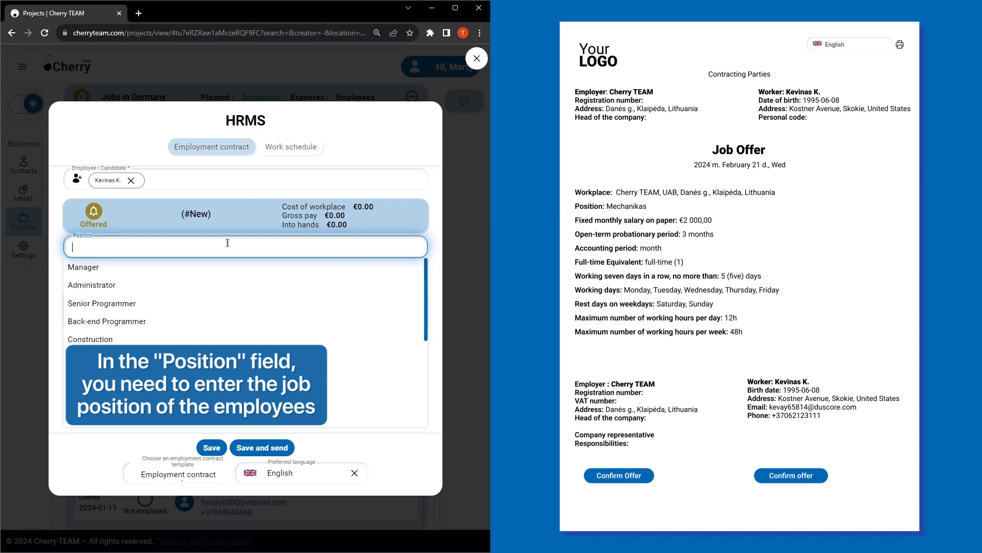
type("Mechanic")
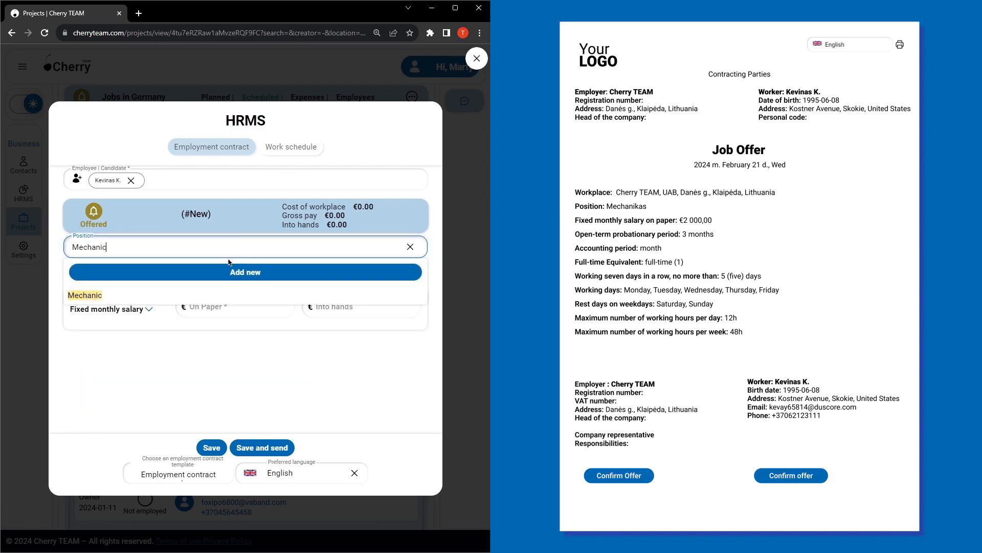
left_click(239, 273)
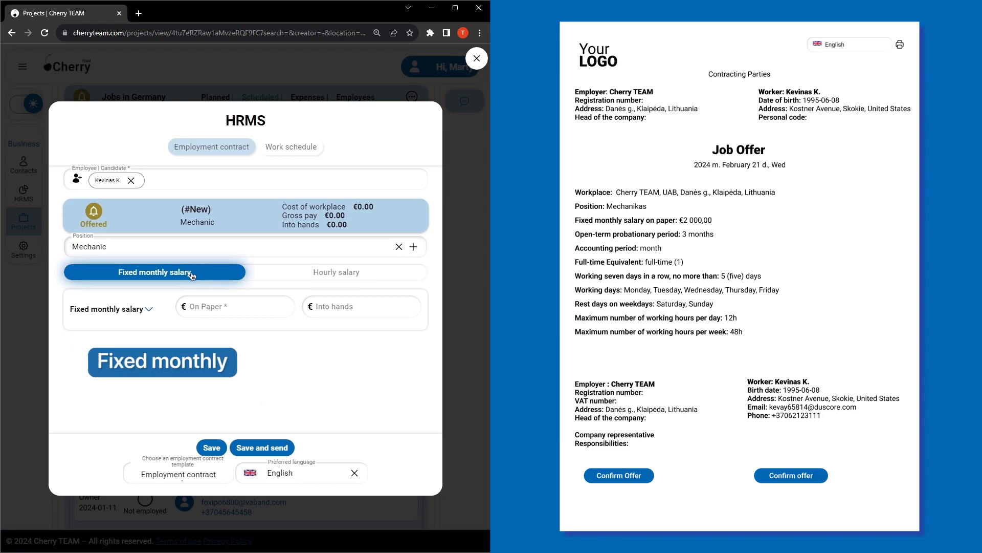
left_click(318, 275)
left_click(317, 276)
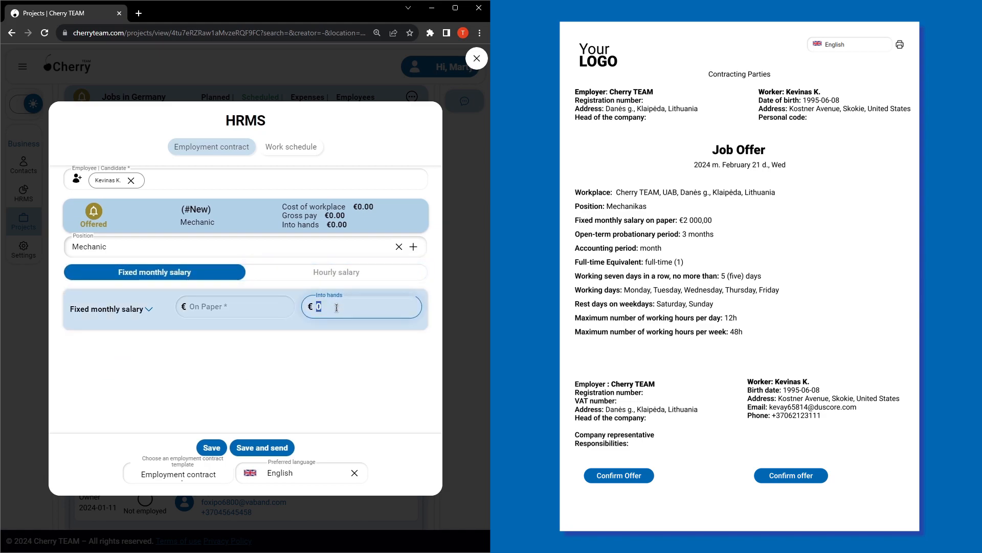
type("2000")
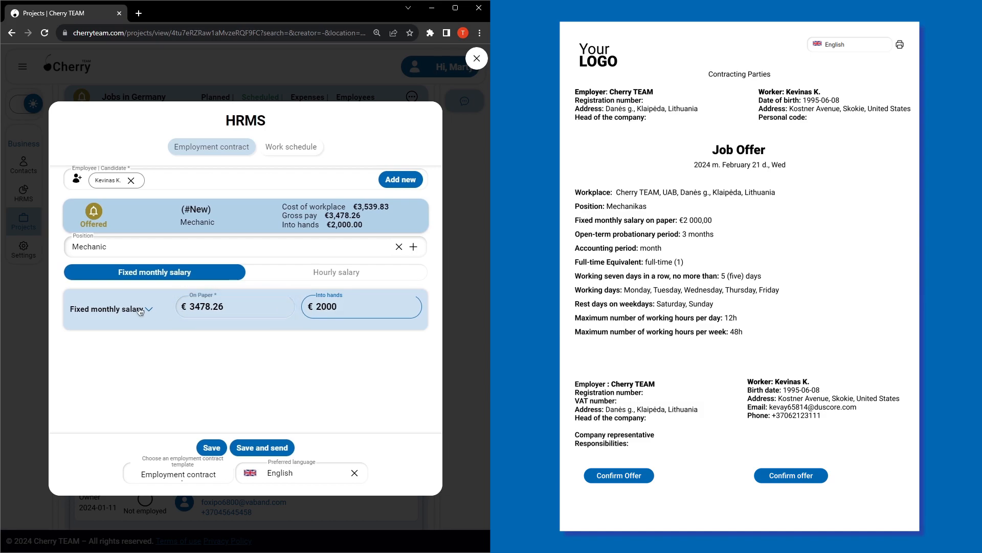
Set the contract's probationary period to 3 months and the additional retirement accumulation to "Doesn't accumulate"
scroll(136, 307, "down", 3)
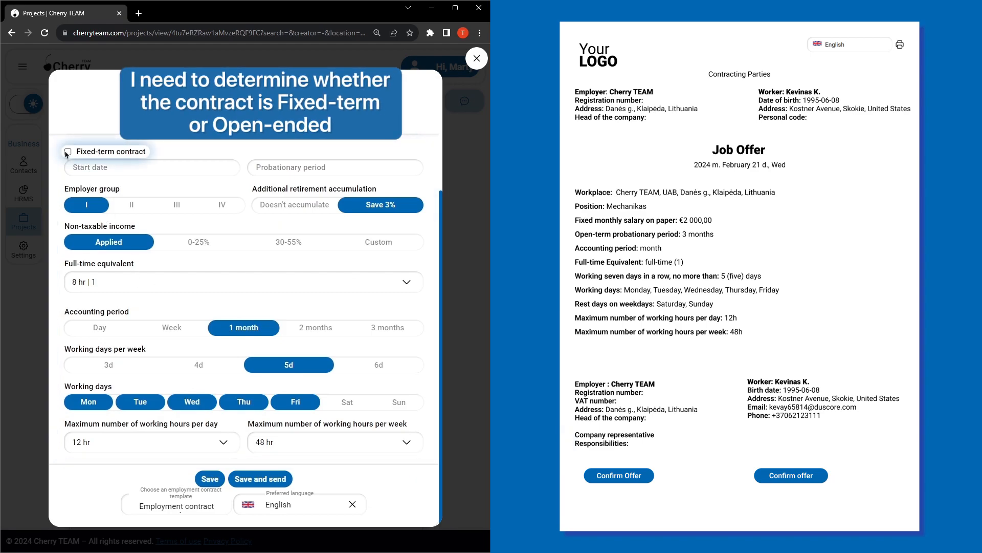
left_click(148, 168)
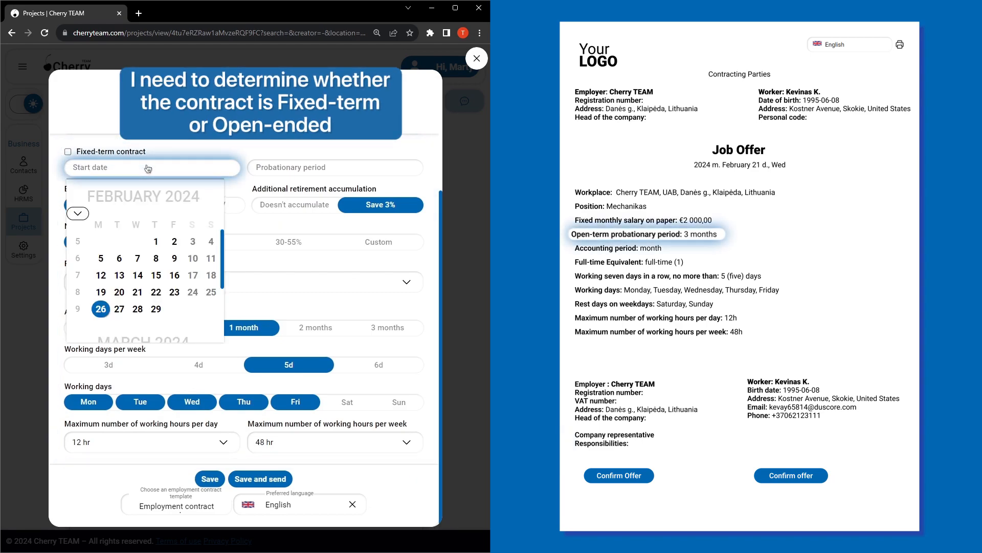
left_click(335, 171)
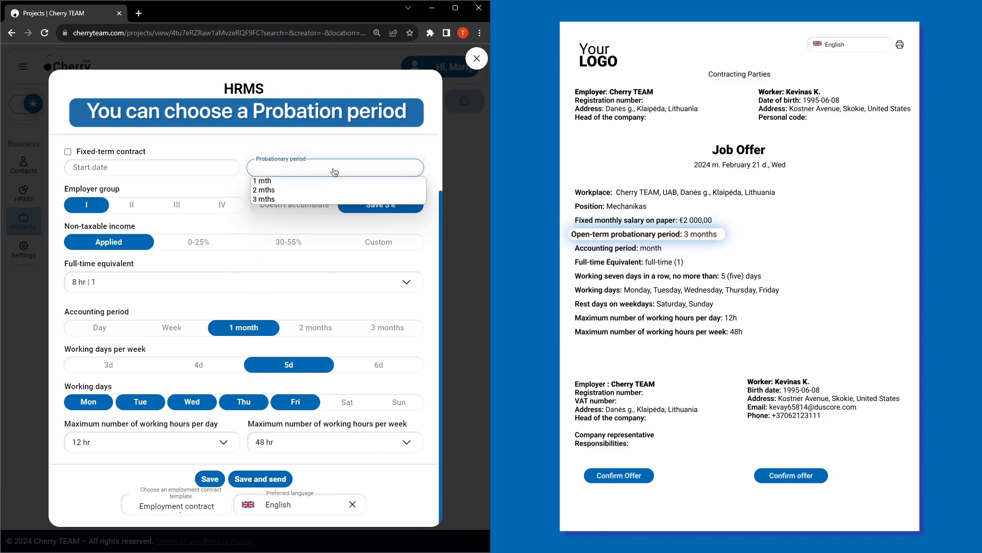
left_click(317, 200)
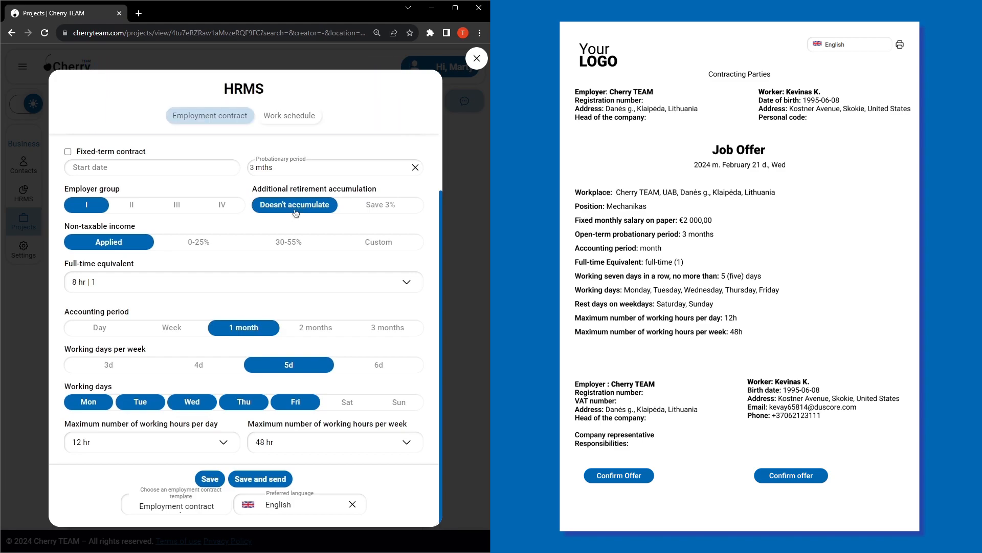
Review the available options for full-time equivalent and for maximum working hours per day and per week
left_click(217, 287)
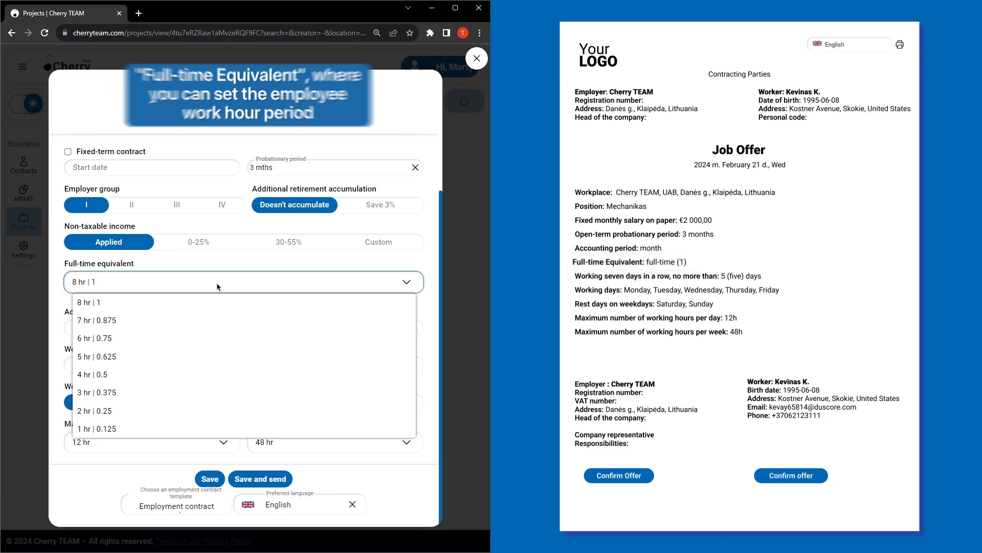
left_click(217, 287)
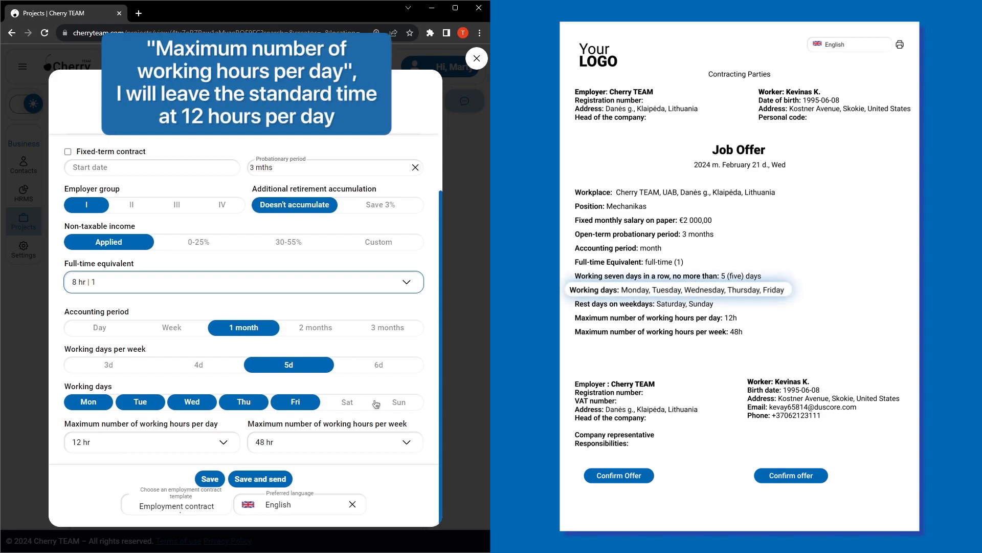
left_click(136, 442)
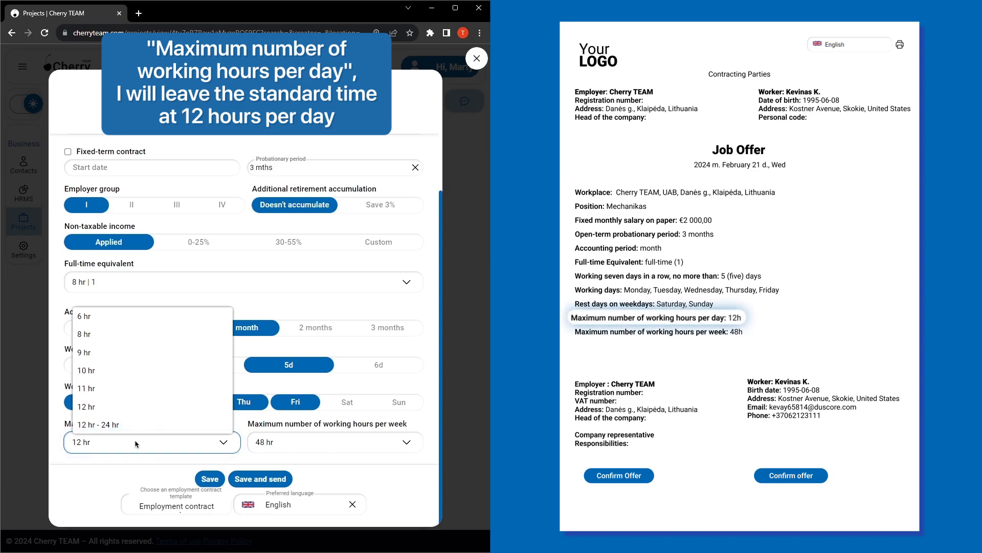
left_click(223, 443)
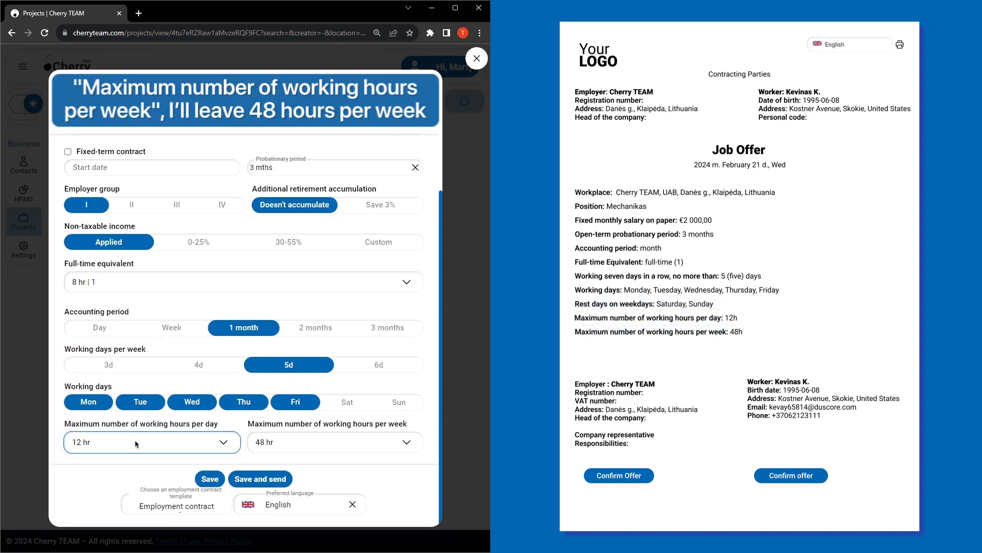
left_click(307, 443)
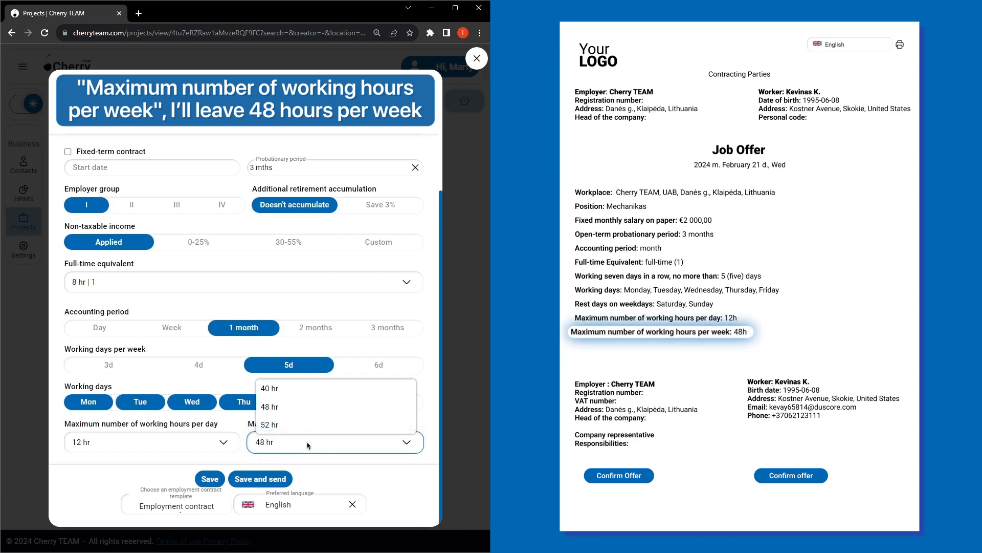
left_click(307, 443)
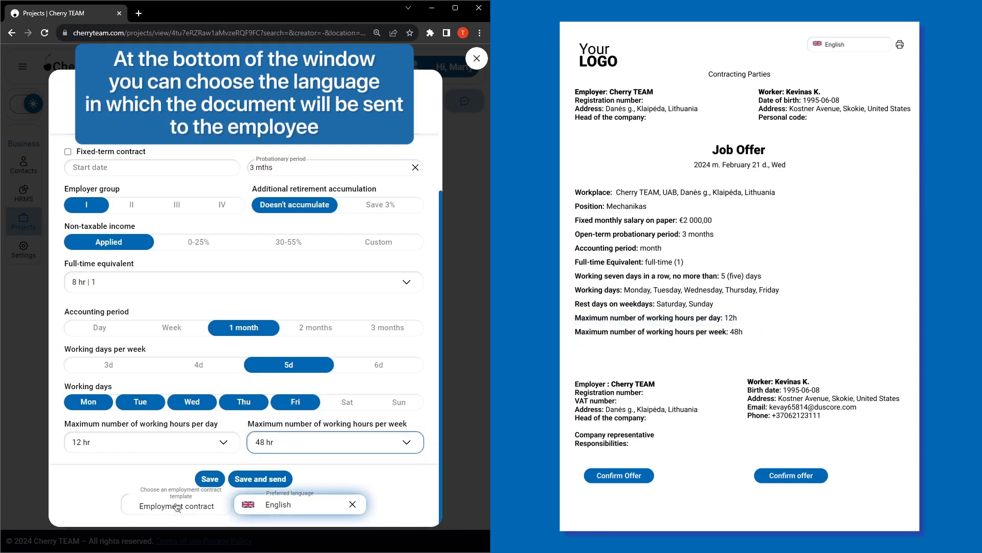
Save the employment contract with English as the preferred language and send the job offer message to the candidate
left_click(288, 504)
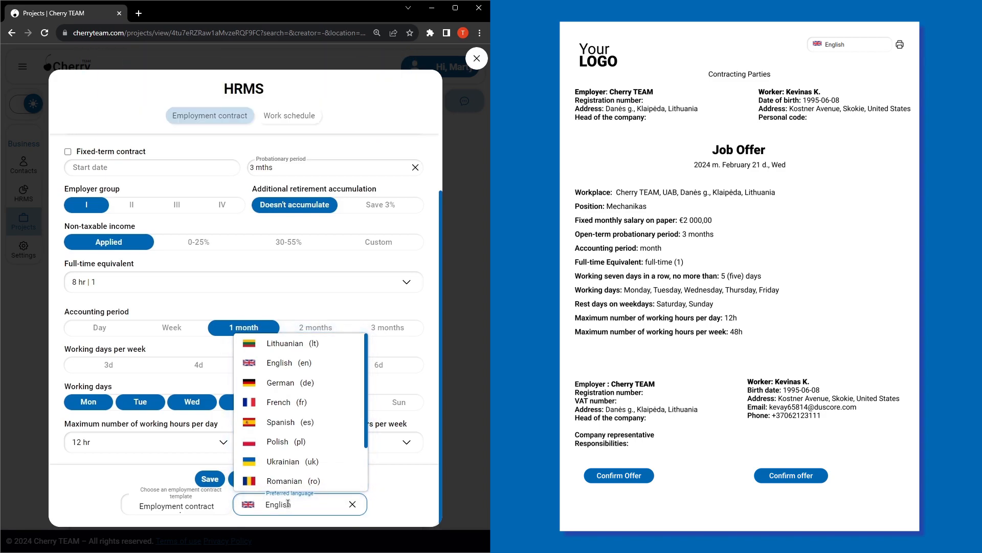
left_click(285, 498)
left_click(266, 479)
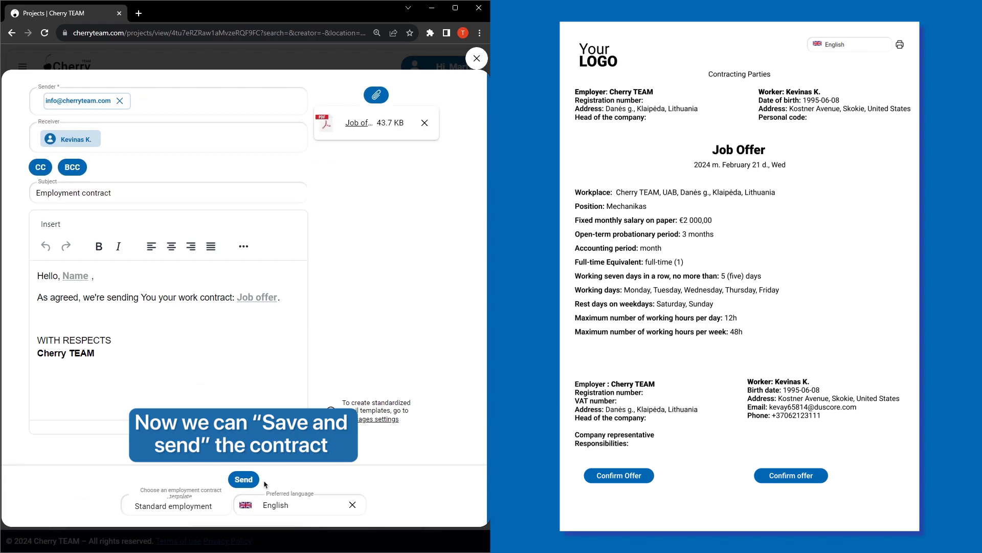
left_click(243, 479)
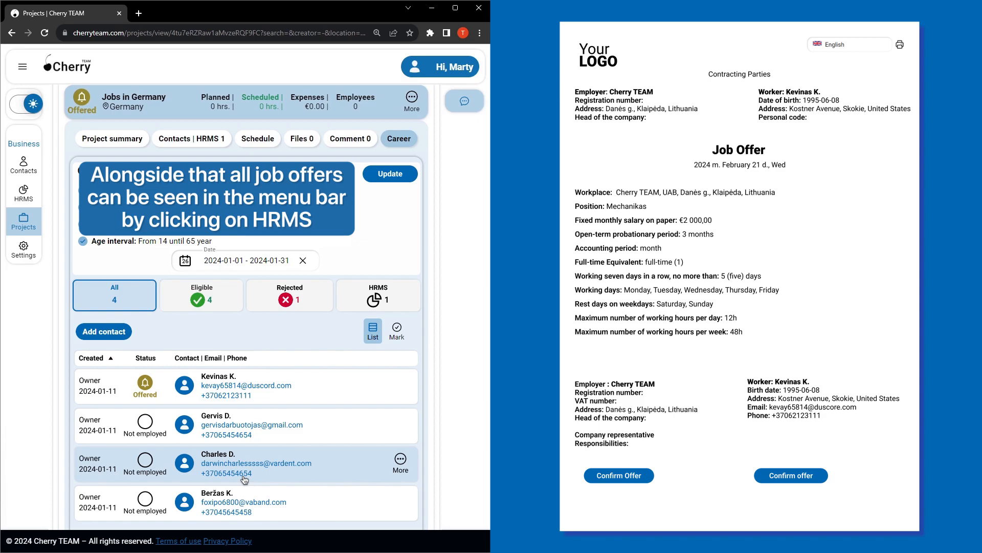
Open the HRMS section to view the list of all job offers
left_click(24, 196)
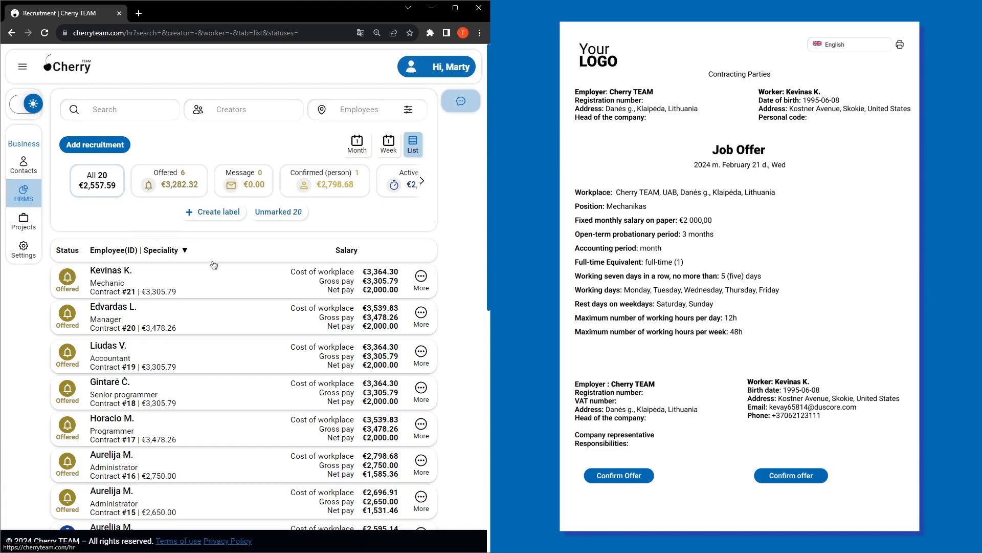